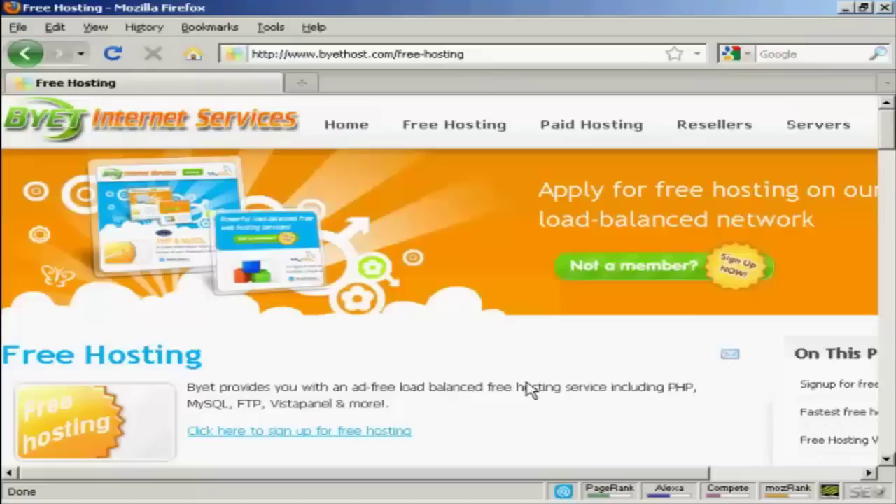
# - Open the free hosting signup form and enter the chosen username, pasted password and Gmail address
pyautogui.click(336, 438)
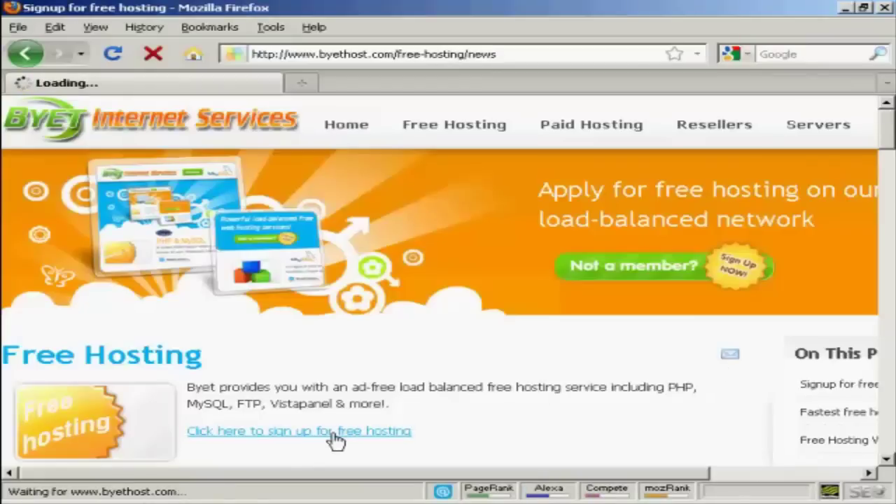
pyautogui.scroll(-5, 411, 429)
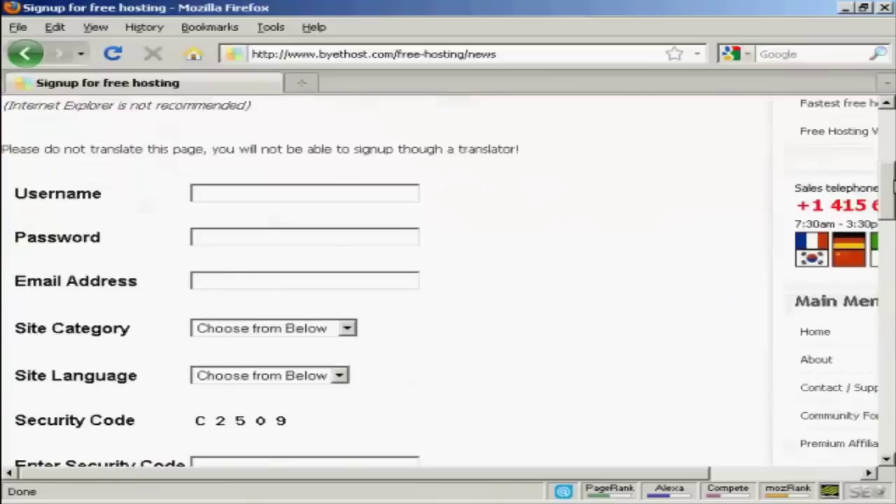
pyautogui.scroll(-1, 385, 280)
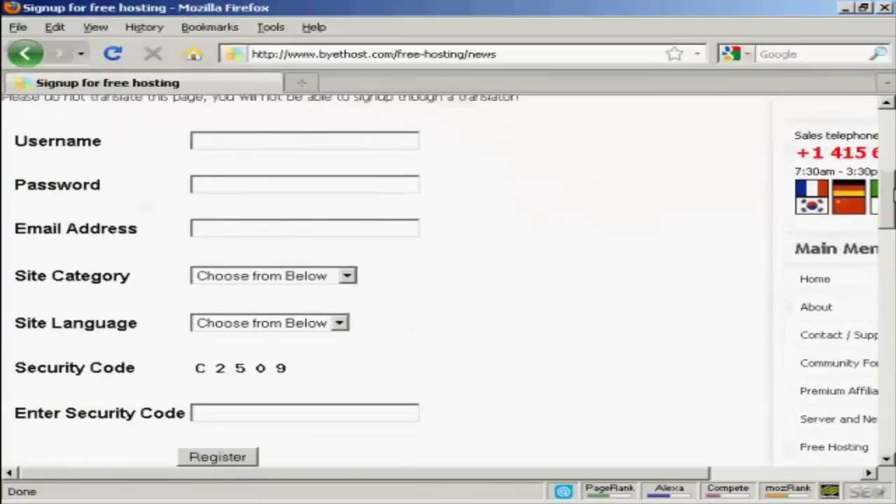
pyautogui.click(205, 139)
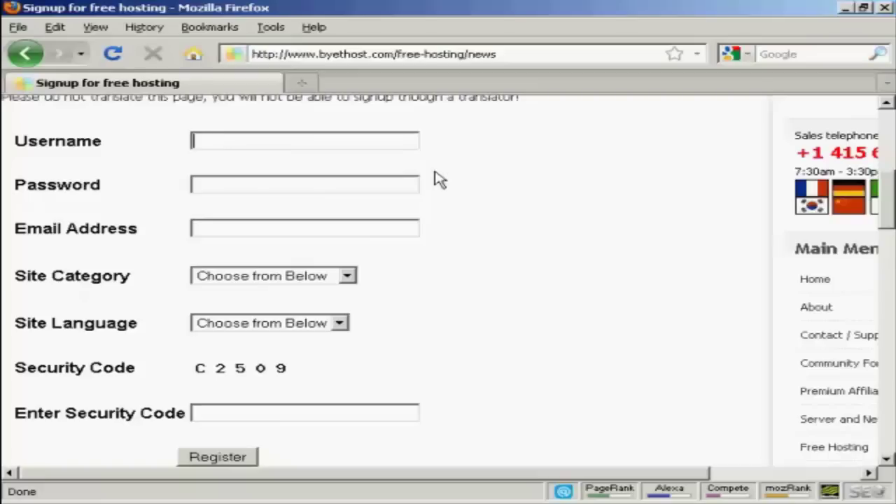
pyautogui.write('newvideo4you')
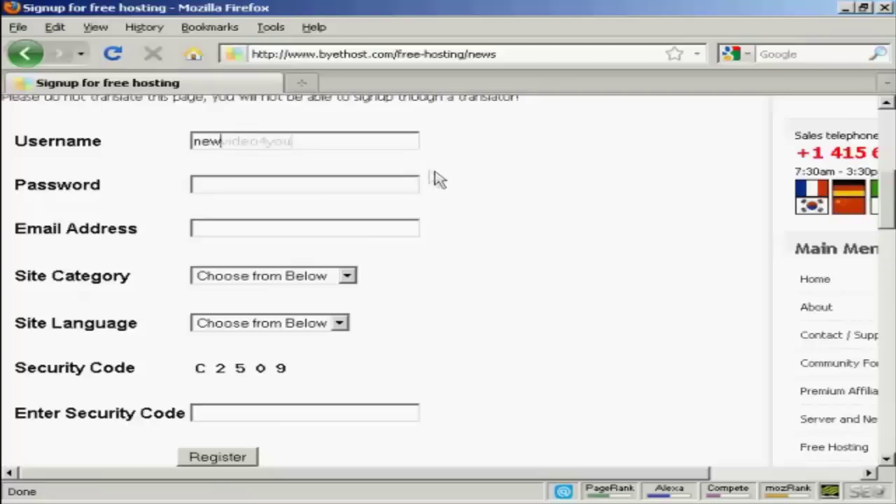
pyautogui.click(220, 182)
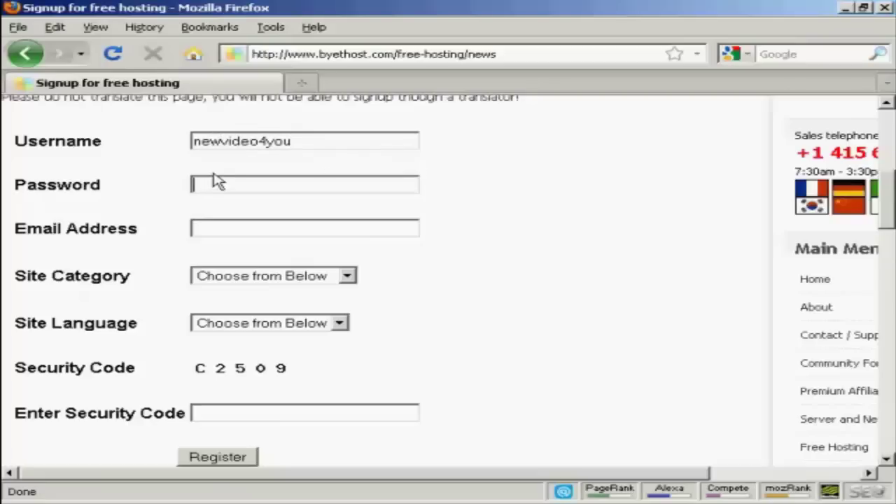
pyautogui.hotkey('ctrl', 'v')
pyautogui.click(211, 225)
pyautogui.write('newv')
pyautogui.press('Right')
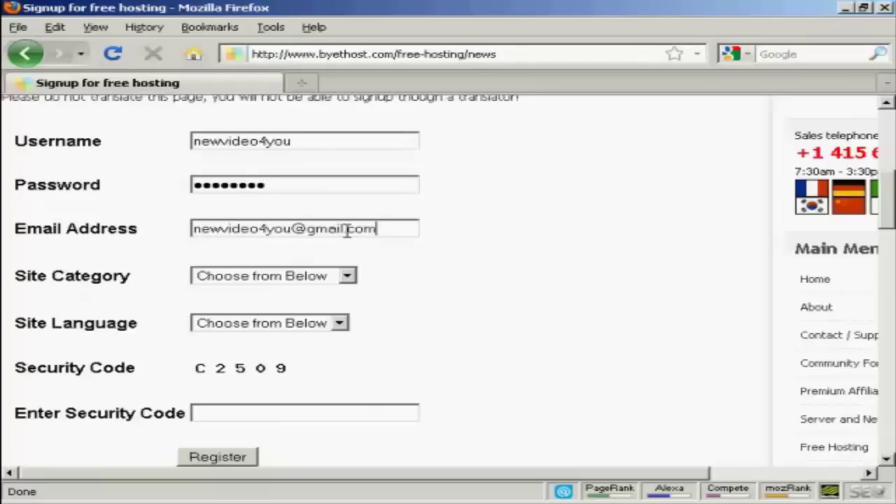
# - Set the site category to Business and language to English, then enter the shown security code
pyautogui.click(348, 277)
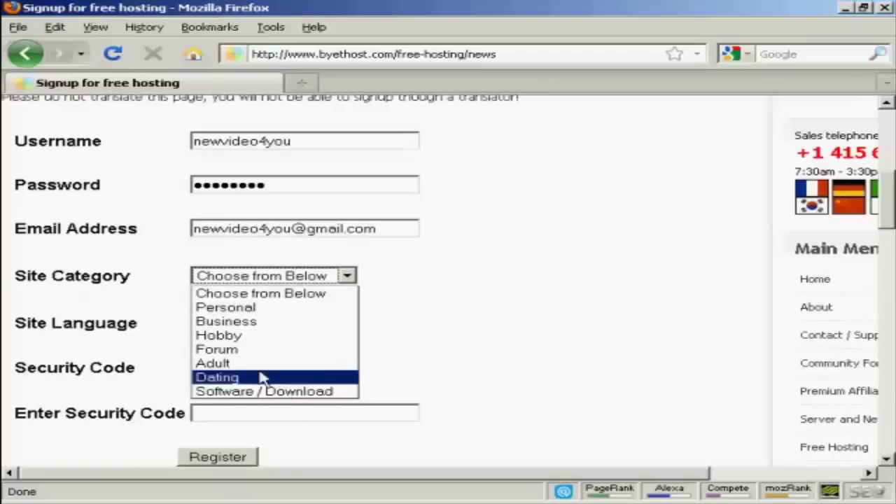
pyautogui.click(248, 324)
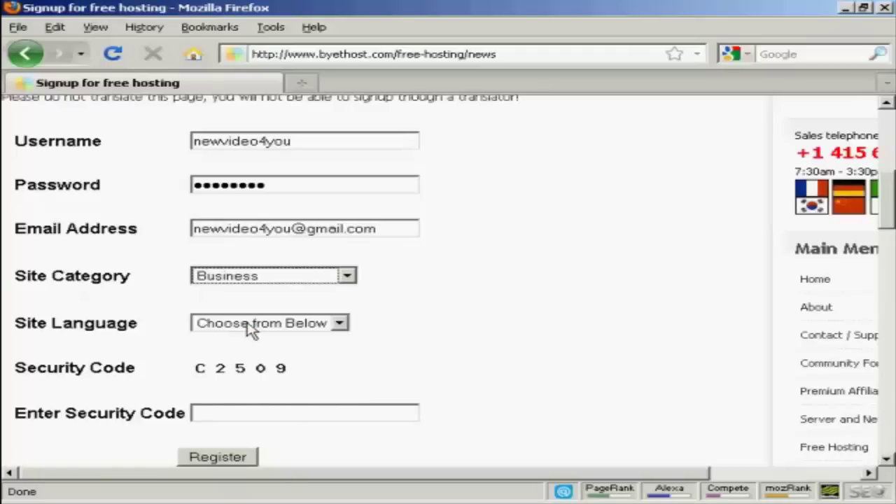
pyautogui.click(340, 324)
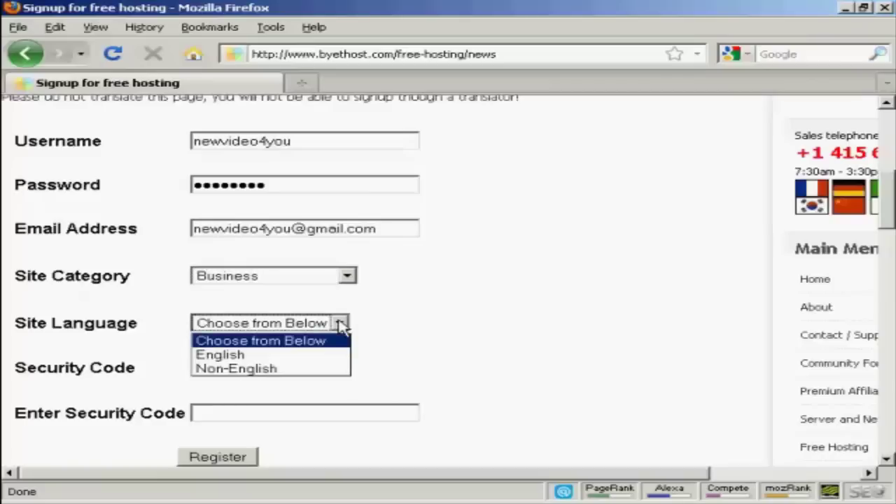
pyautogui.click(231, 355)
pyautogui.scroll(-3, 464, 280)
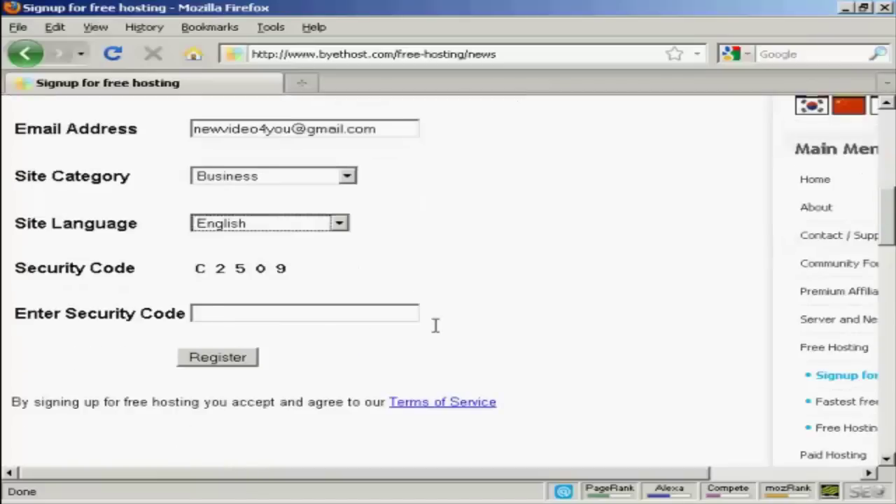
pyautogui.click(214, 313)
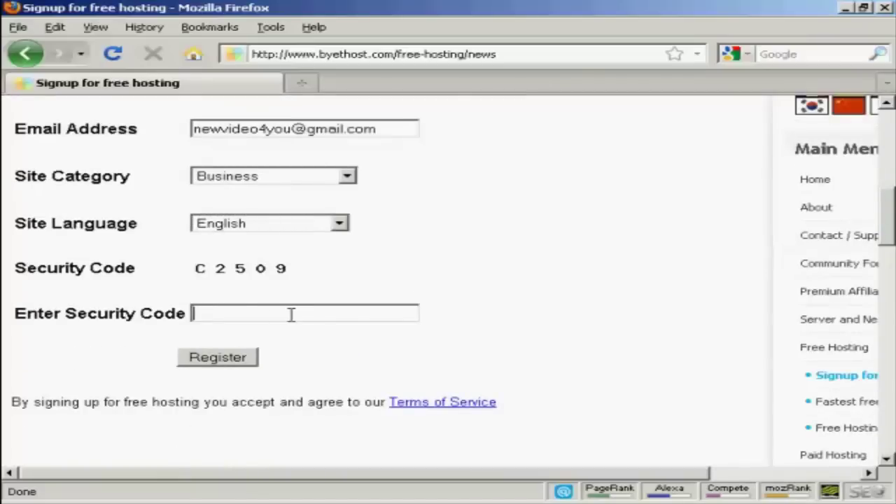
pyautogui.write('C2509')
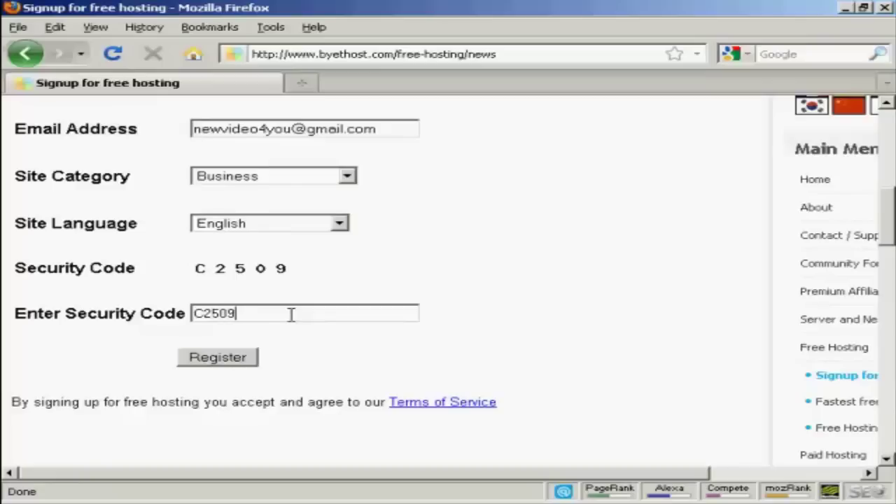
# - Submit the Byethost registration and decline Firefox's offer to save the password
pyautogui.click(234, 363)
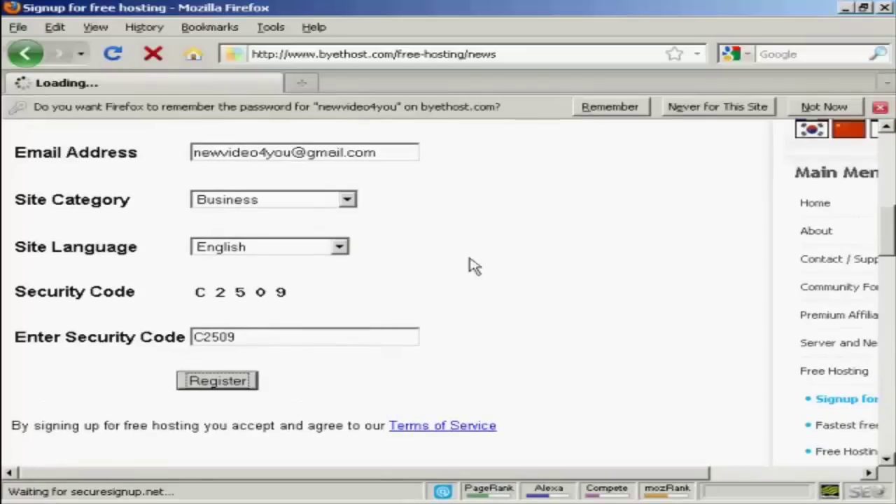
pyautogui.click(824, 107)
pyautogui.scroll(5, 770, 294)
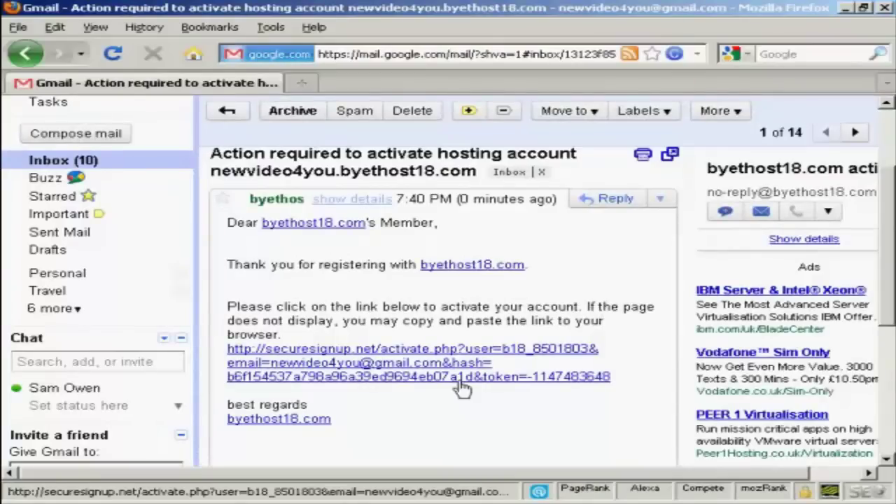
# - Follow the email's activation link, then play the captcha and submit the heard phrase as the answer
pyautogui.click(541, 381)
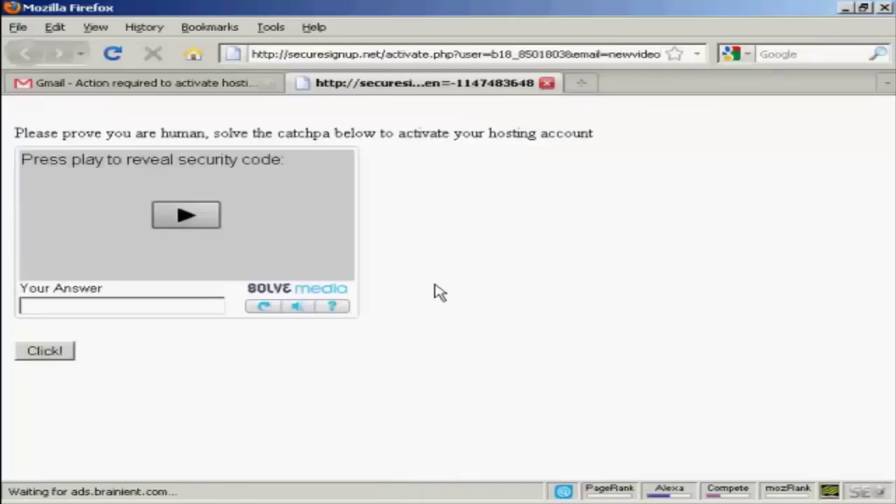
pyautogui.click(189, 219)
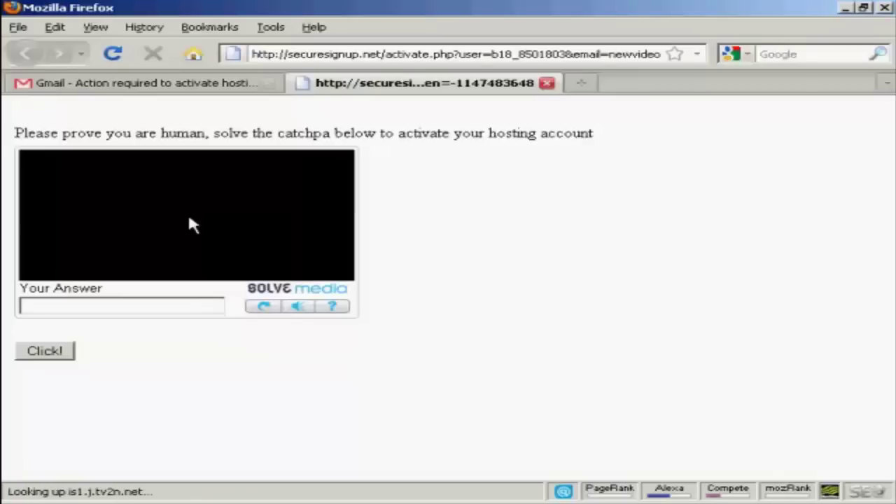
pyautogui.click(51, 305)
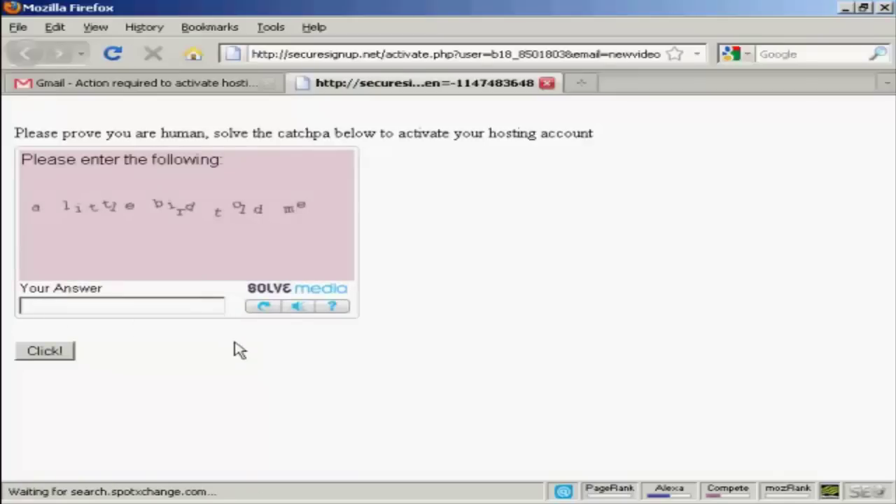
pyautogui.write('a little bird told me')
pyautogui.click(46, 352)
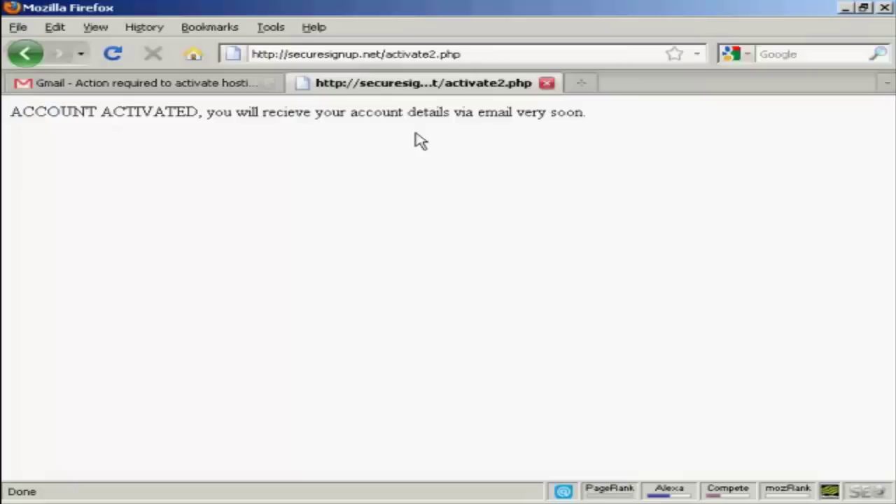
# - Return to Gmail and read the 'Your new byethost18.com hosting account' message's cPanel, FTP and MySQL details
pyautogui.click(547, 84)
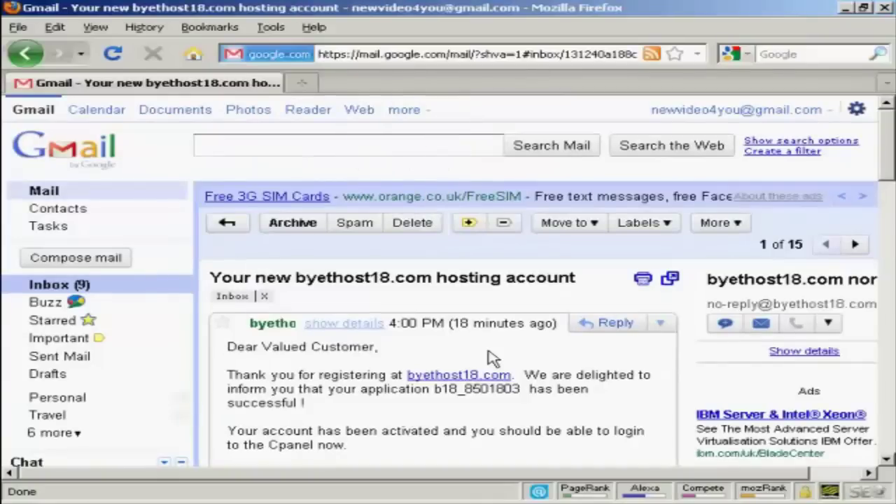
pyautogui.scroll(-10, 490, 354)
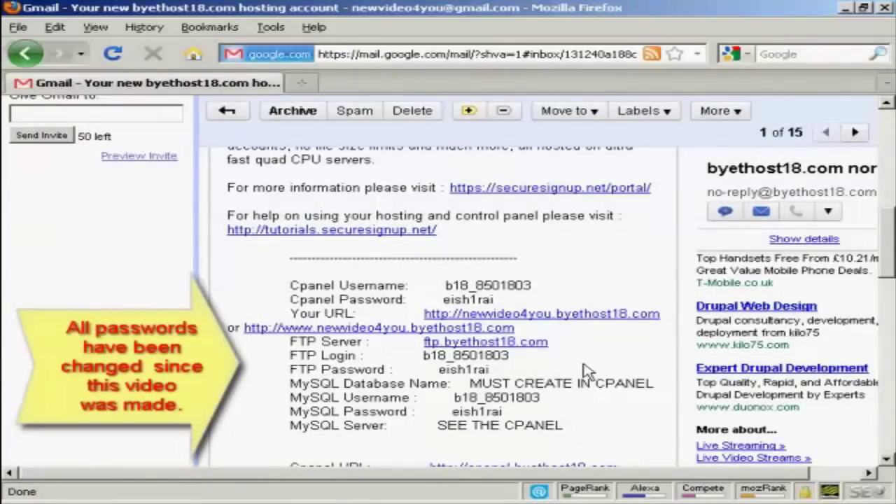
# - Open the site URL in a new tab to confirm 'Account Active!', then return to bring up the Cpanel URL's link options
pyautogui.rightClick(603, 316)
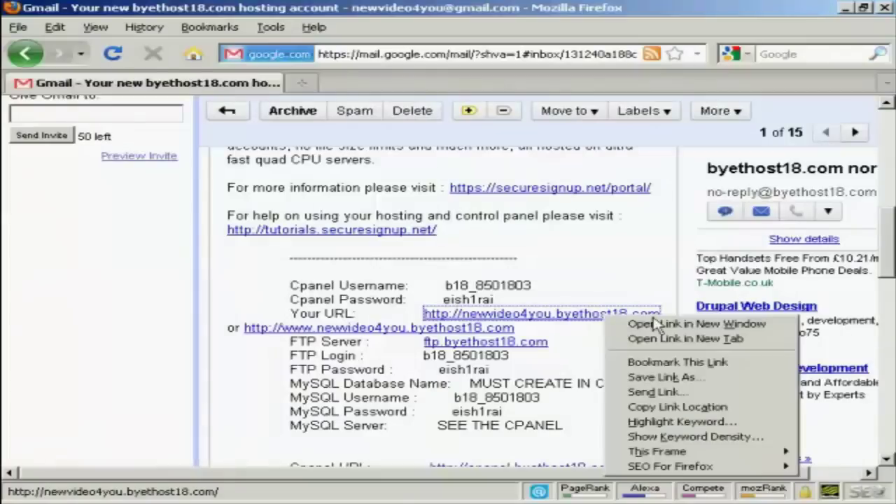
pyautogui.click(701, 342)
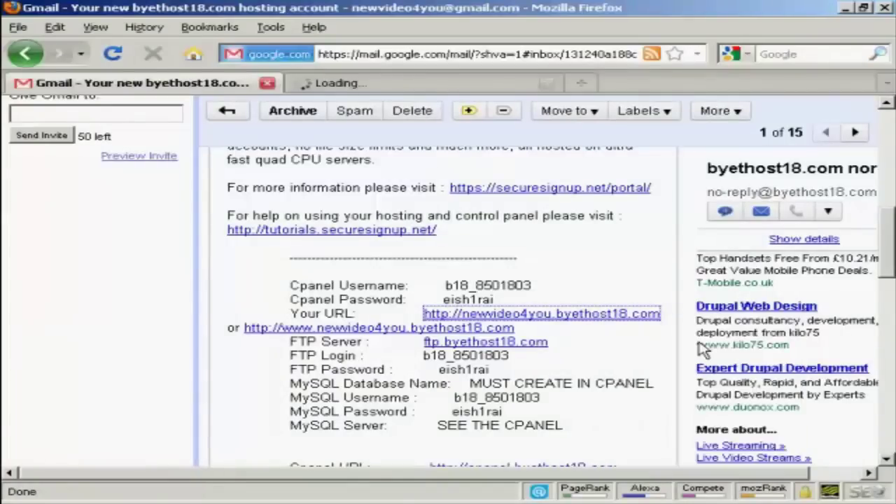
pyautogui.click(462, 93)
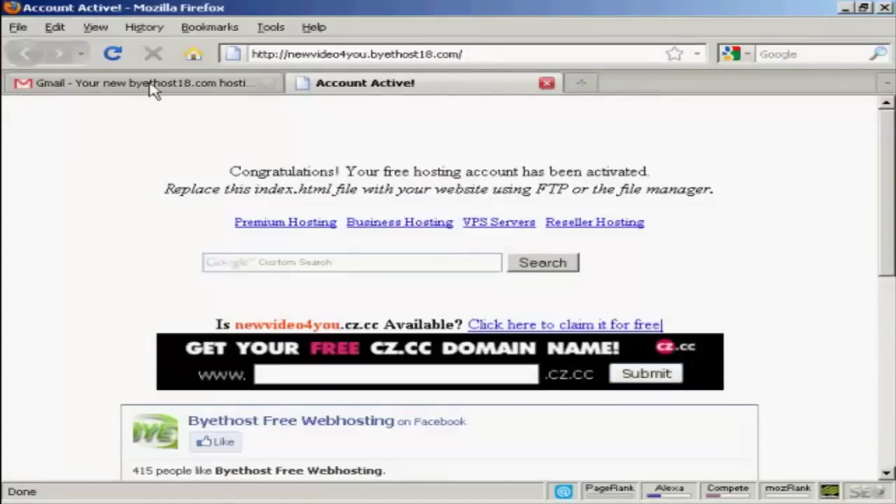
pyautogui.click(199, 87)
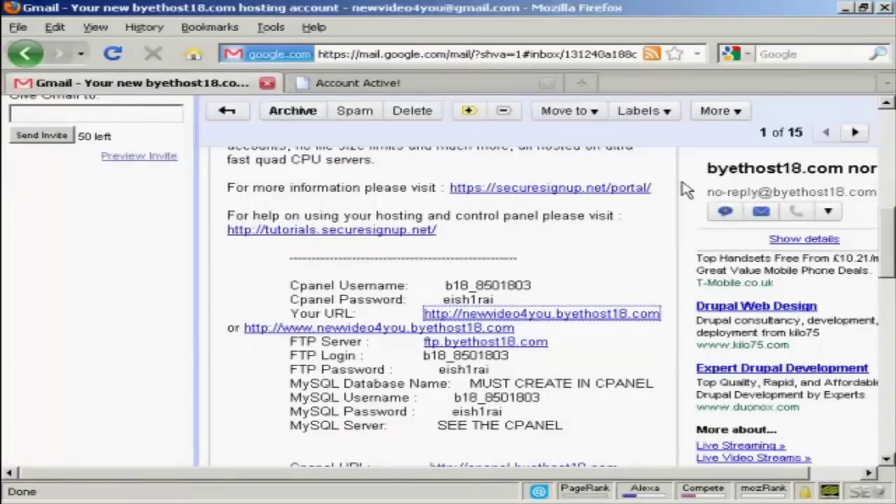
pyautogui.moveTo(890, 233); pyautogui.dragTo(890, 254)
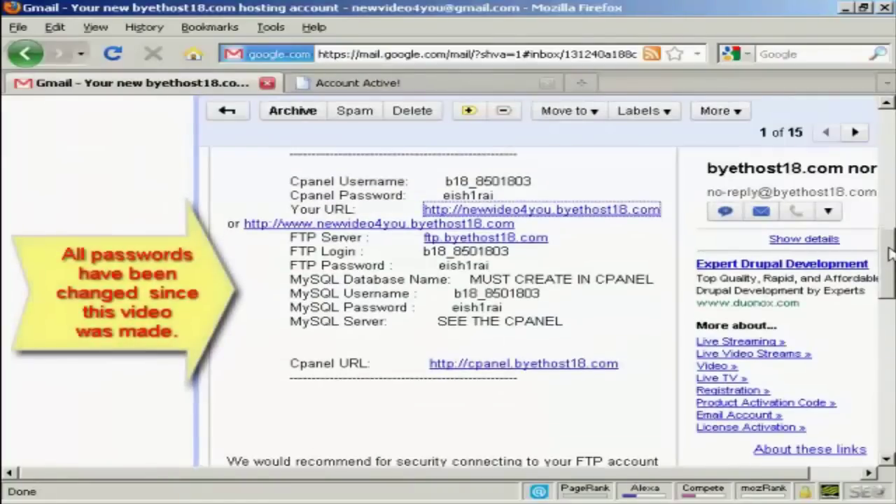
pyautogui.rightClick(562, 371)
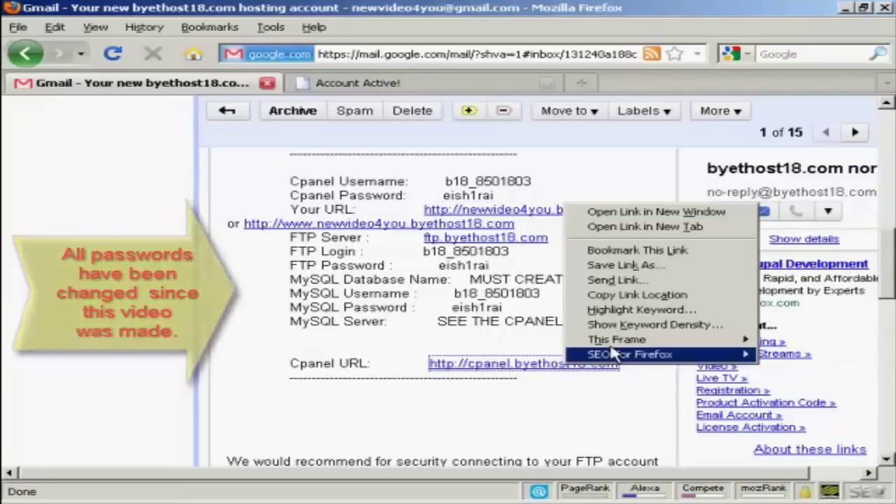
# - Open the Cpanel URL in a new tab, log in to VistaPanel, and decline saving the password
pyautogui.click(672, 227)
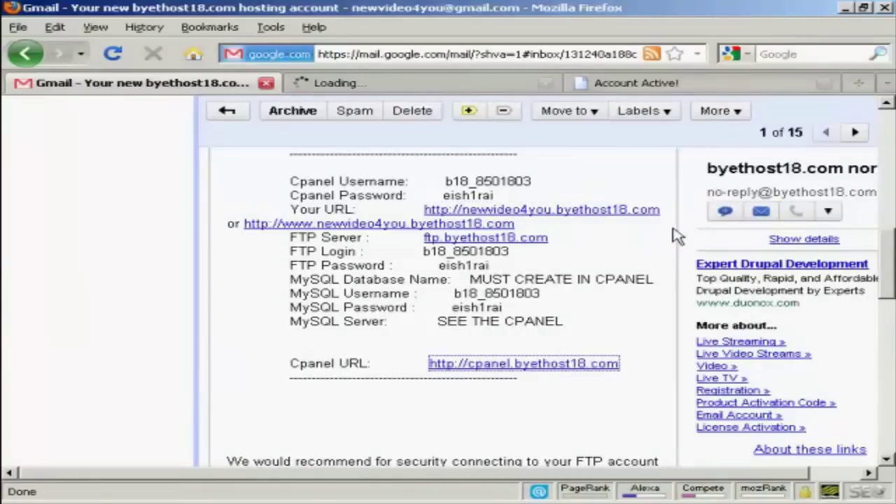
pyautogui.click(493, 90)
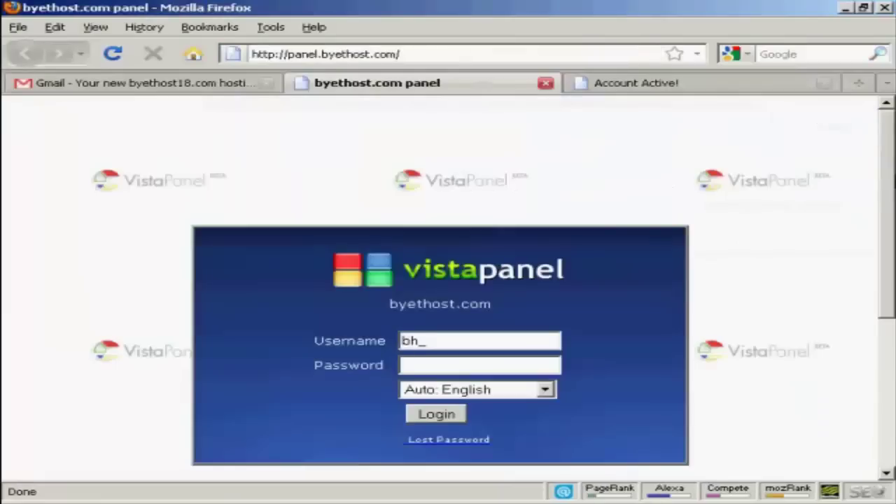
pyautogui.scroll(-2, 439, 322)
pyautogui.scroll(-1, 440, 289)
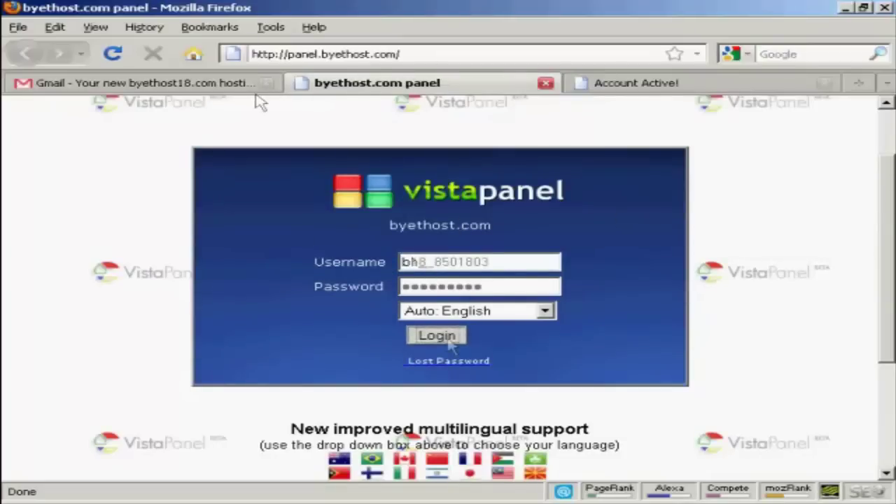
pyautogui.click(449, 338)
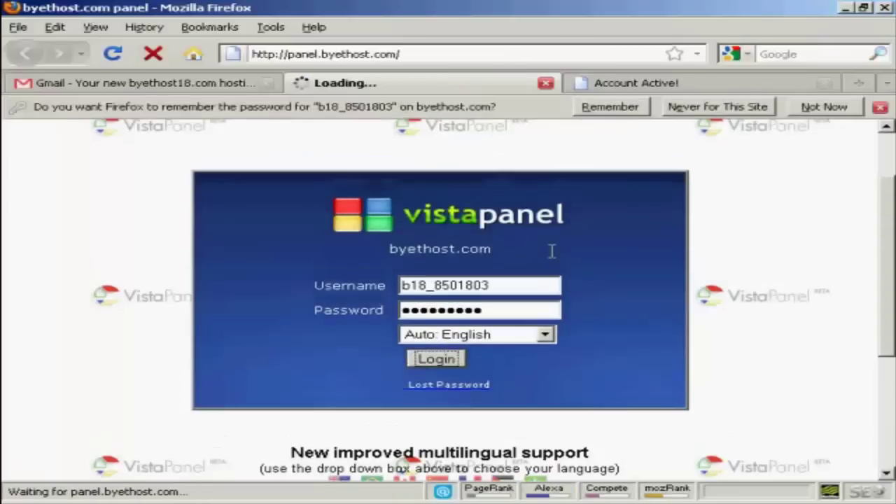
pyautogui.click(826, 107)
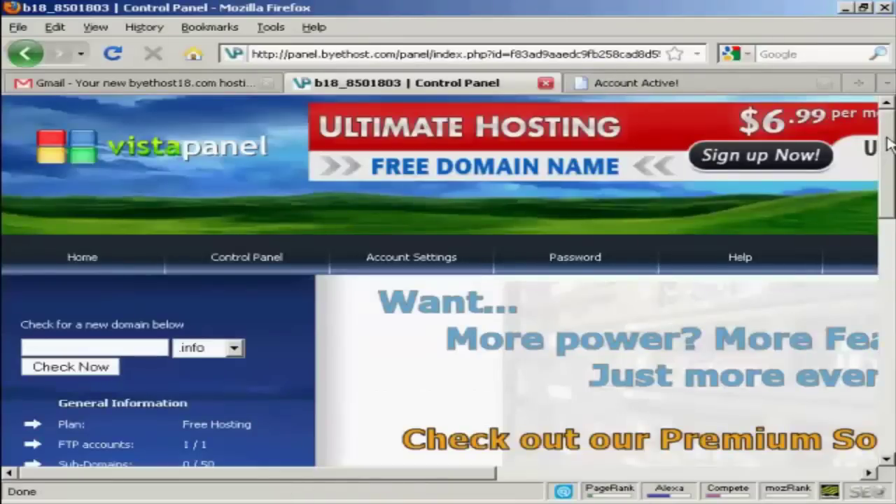
pyautogui.scroll(-1, 886, 159)
pyautogui.scroll(-6, 886, 159)
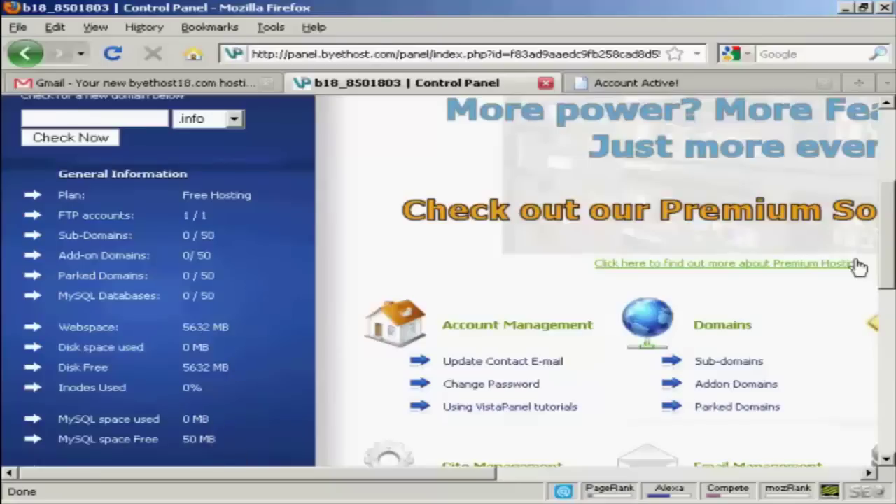
pyautogui.scroll(-6, 595, 280)
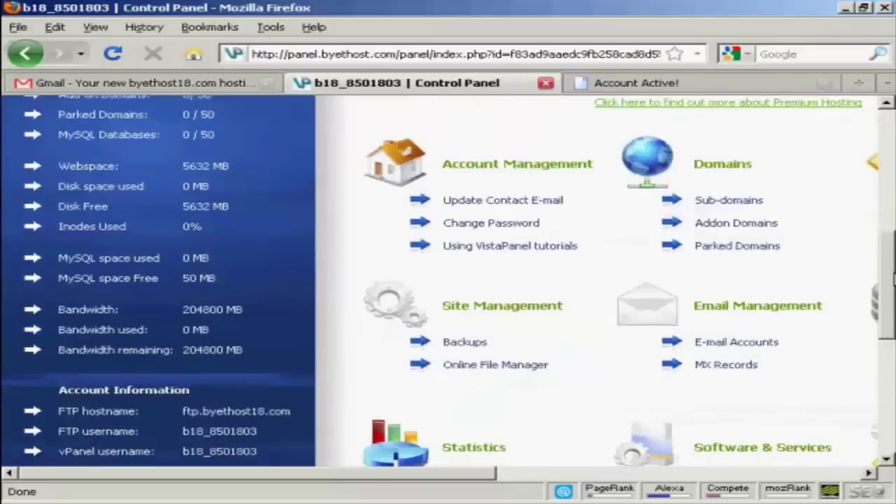
pyautogui.scroll(-2, 595, 280)
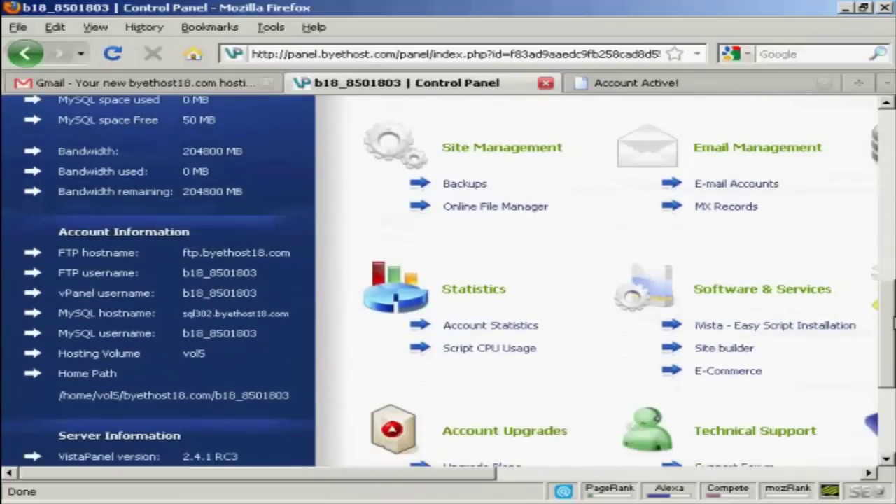
pyautogui.moveTo(479, 473); pyautogui.dragTo(420, 476)
pyautogui.moveTo(889, 336); pyautogui.dragTo(889, 178)
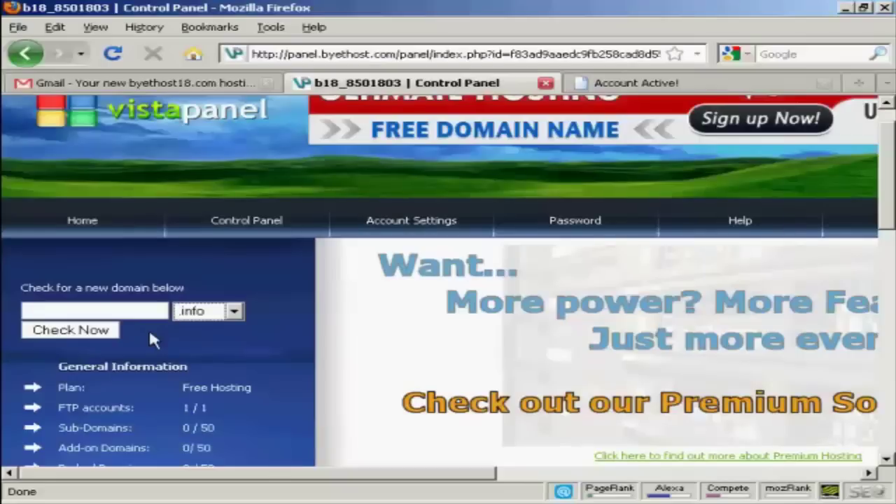
pyautogui.click(234, 310)
pyautogui.click(234, 312)
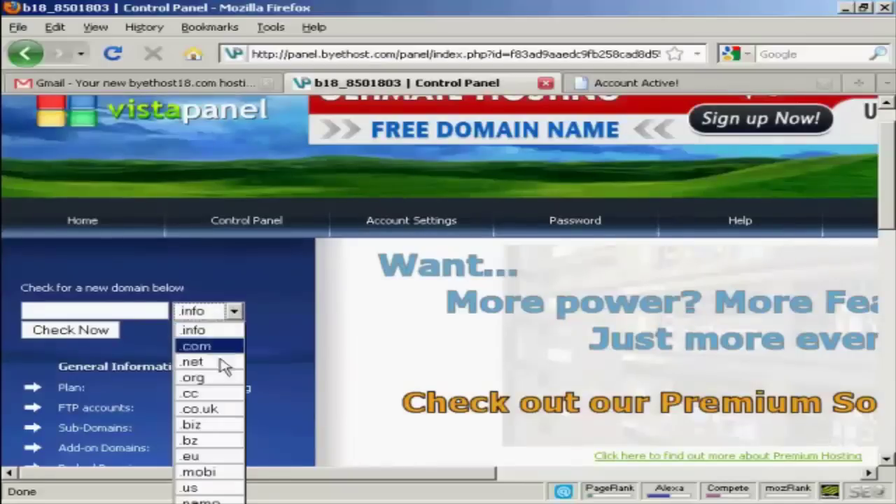
pyautogui.click(287, 277)
pyautogui.moveTo(370, 474); pyautogui.dragTo(525, 484)
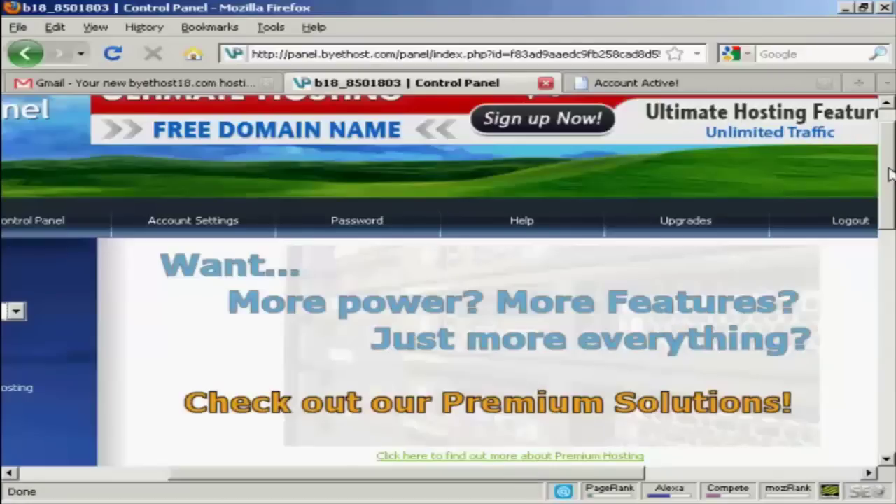
pyautogui.moveTo(889, 174); pyautogui.dragTo(890, 392)
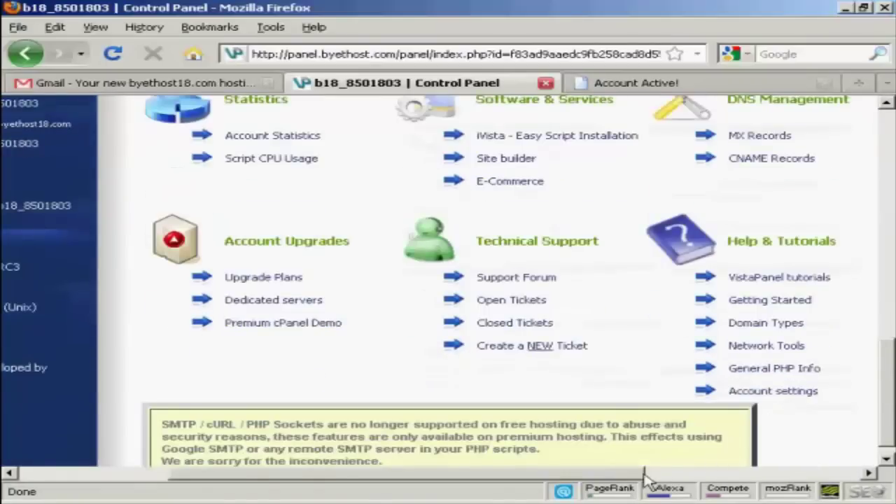
pyautogui.moveTo(641, 476); pyautogui.dragTo(766, 479)
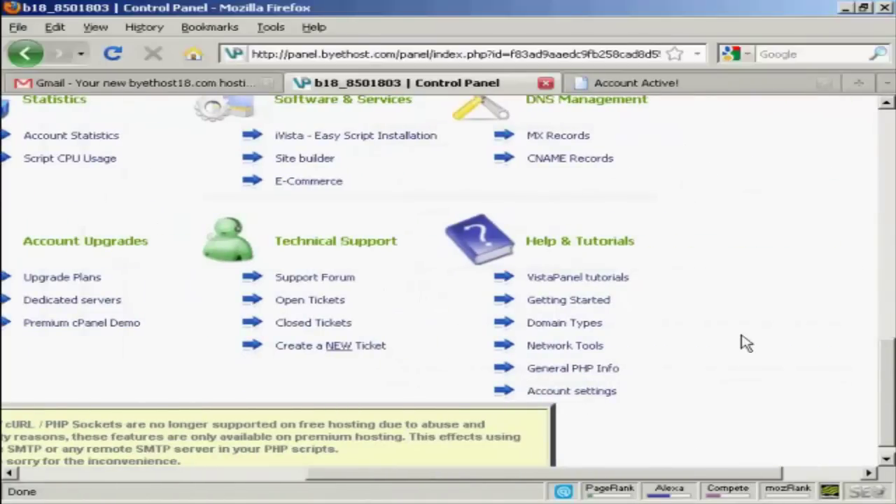